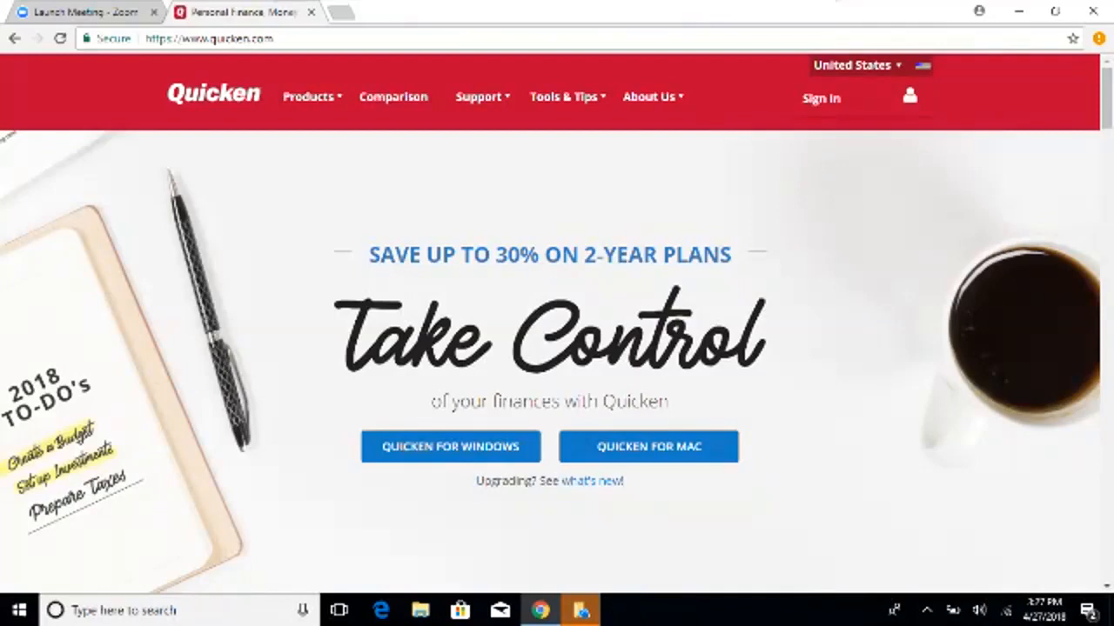
# Open the My Account sign-in page from the Quicken website's Sign In menu
pyautogui.moveTo(821, 98)
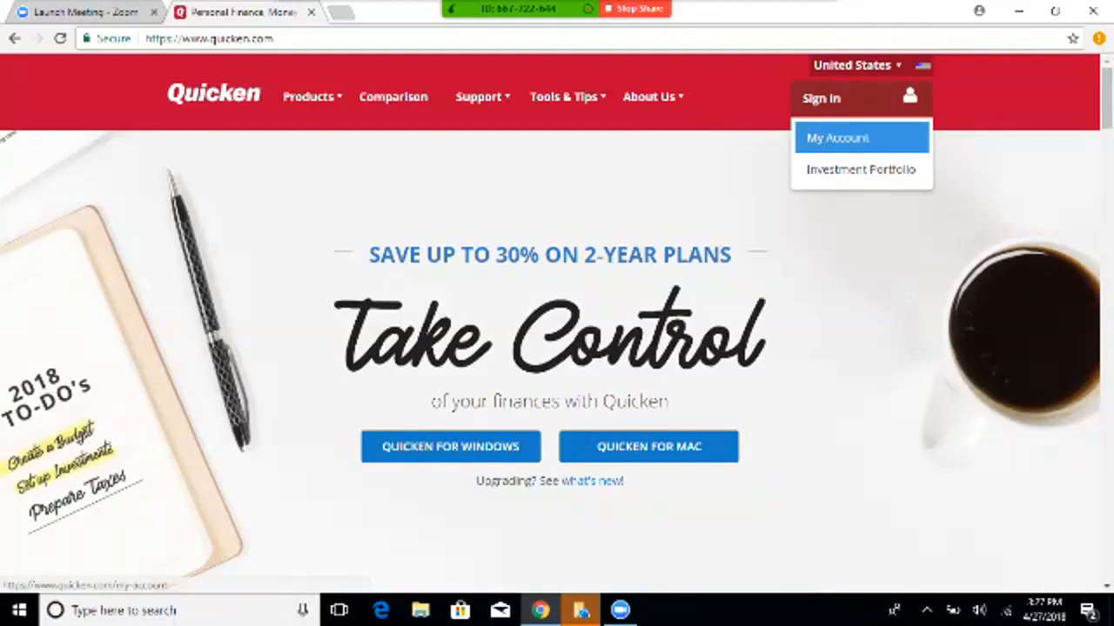
pyautogui.click(837, 137)
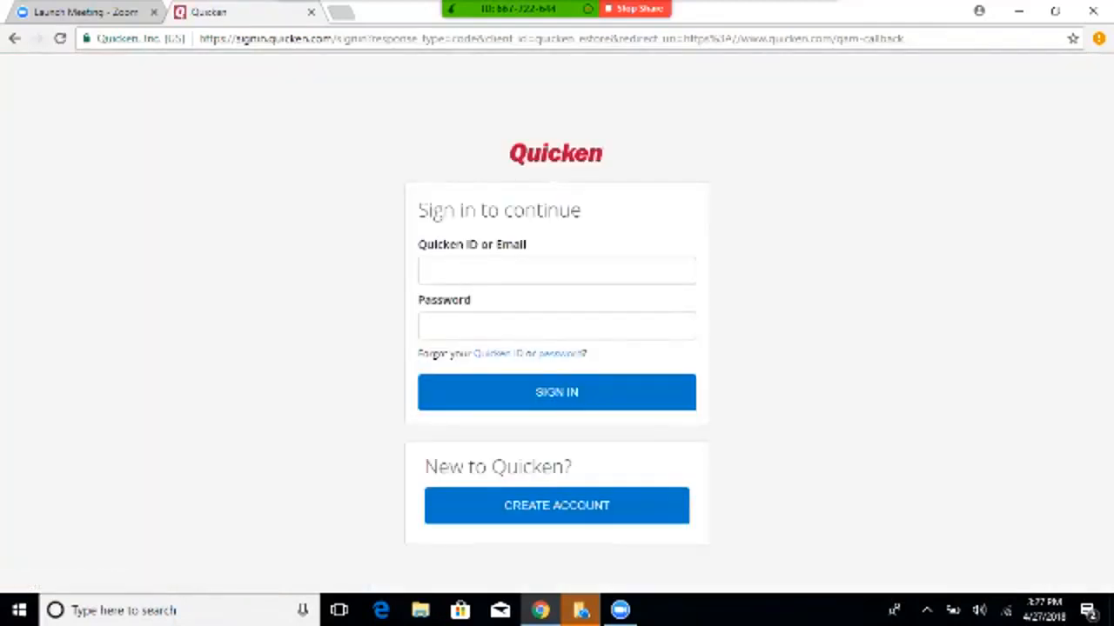
# Sign in with the account e-mail and password, reaching the verification code prompt
pyautogui.click(557, 271)
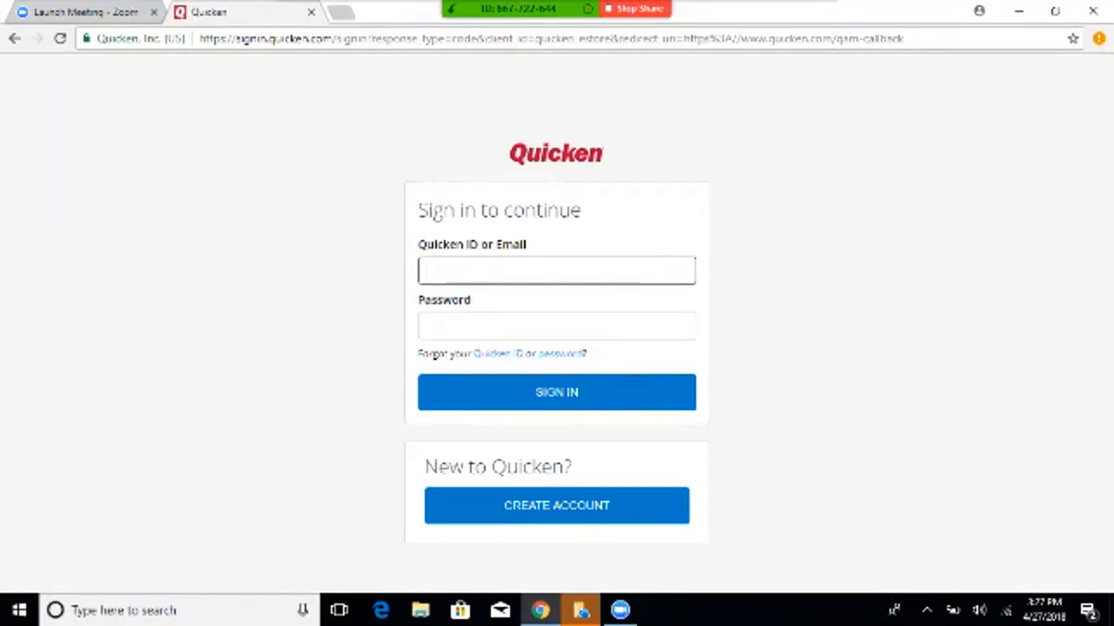
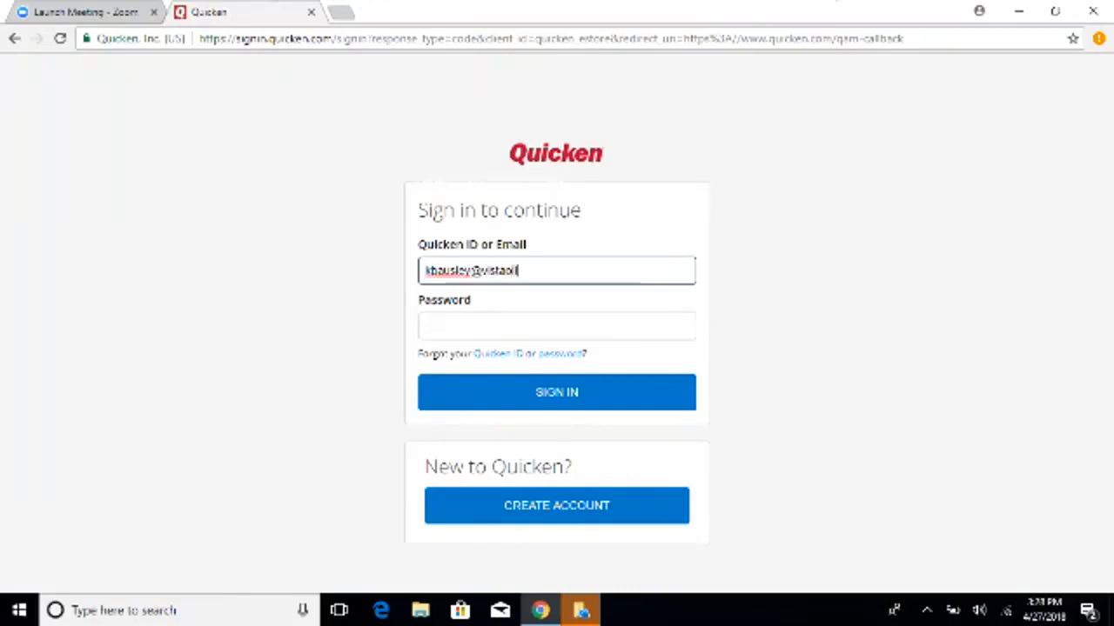
pyautogui.press('Tab')
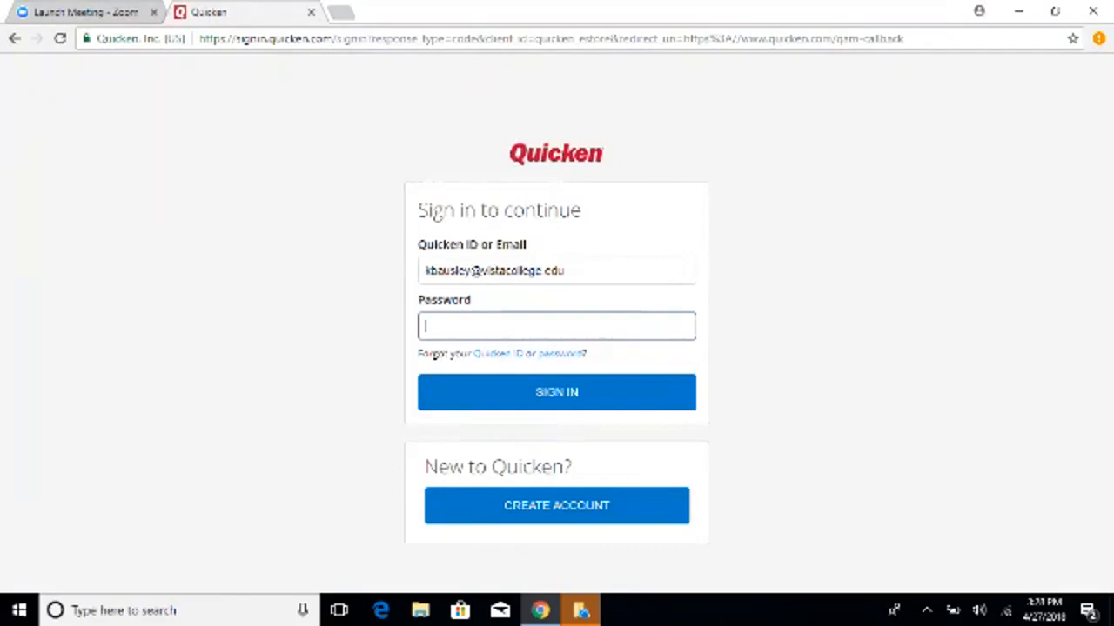
pyautogui.write('•••••••••••')
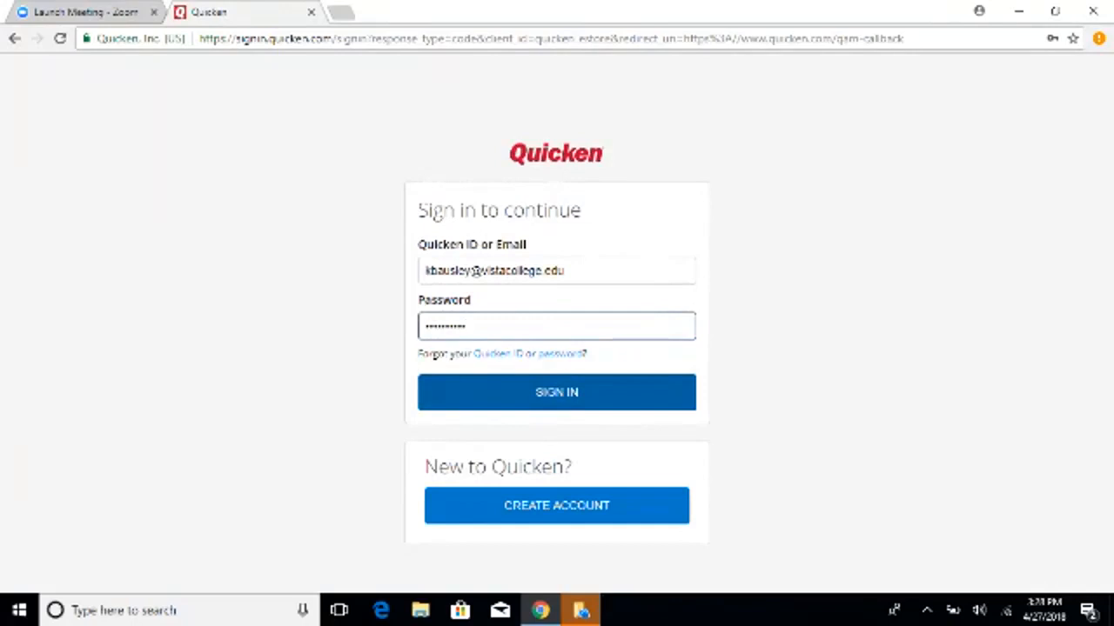
pyautogui.press('Return')
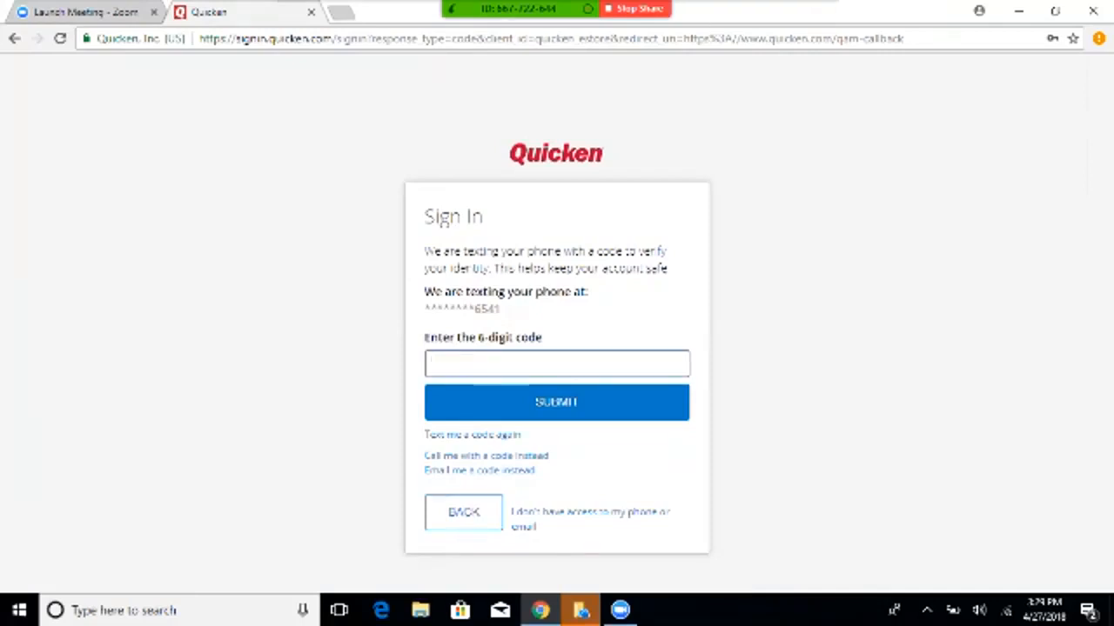
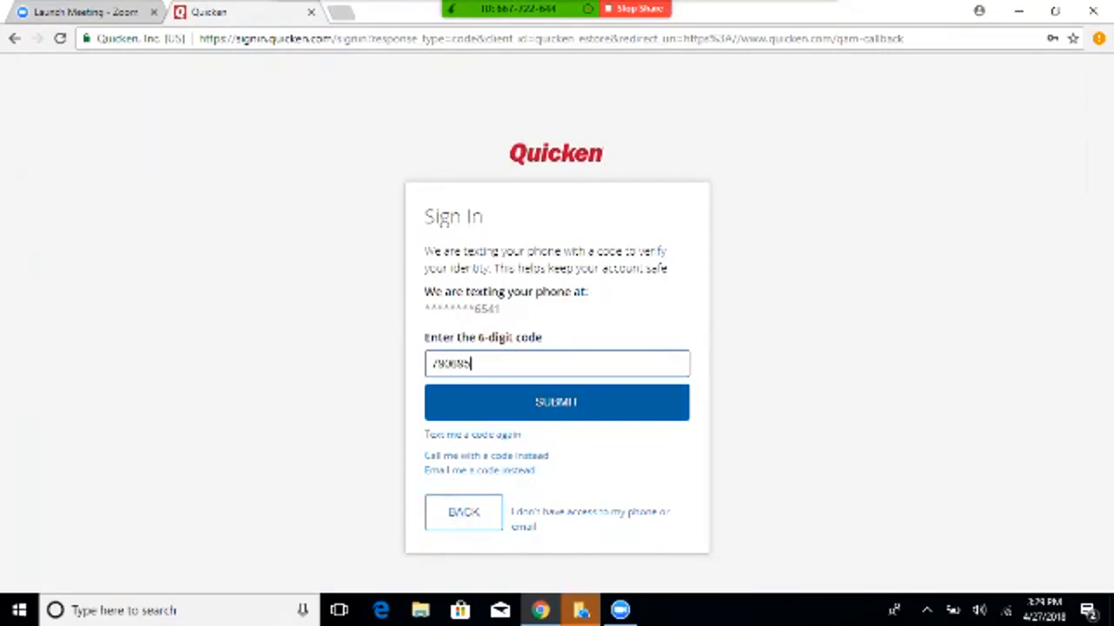
# Enter the six-digit verification code from the text message to finish signing in
pyautogui.press('Return')
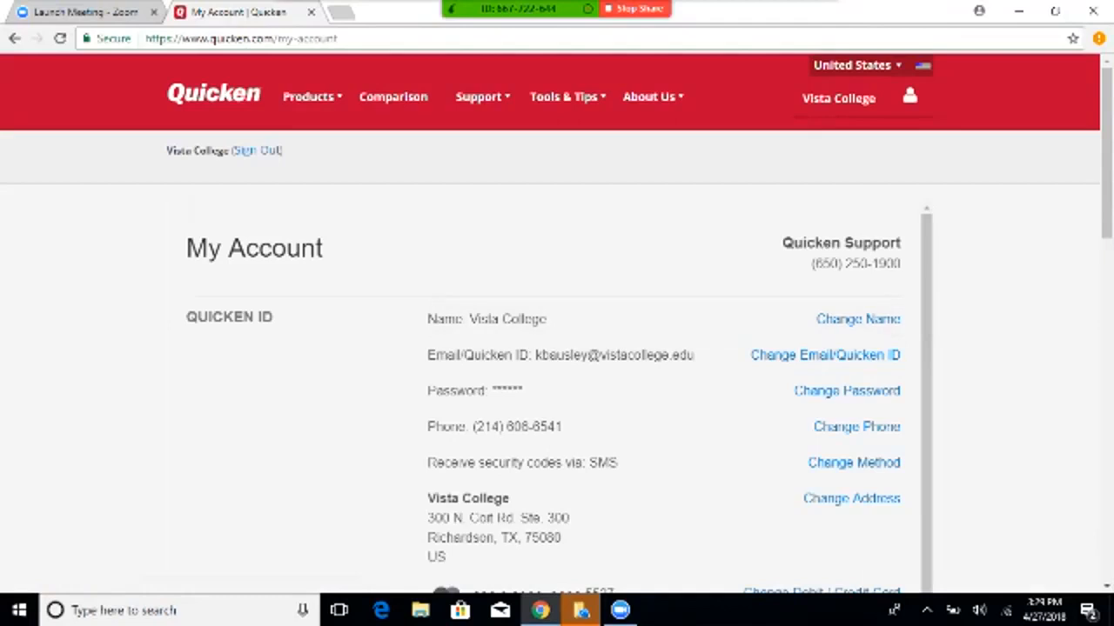
# Scroll My Account to the Quicken Starter plan details and Download Quicken section
pyautogui.scroll(-1, 557, 400)
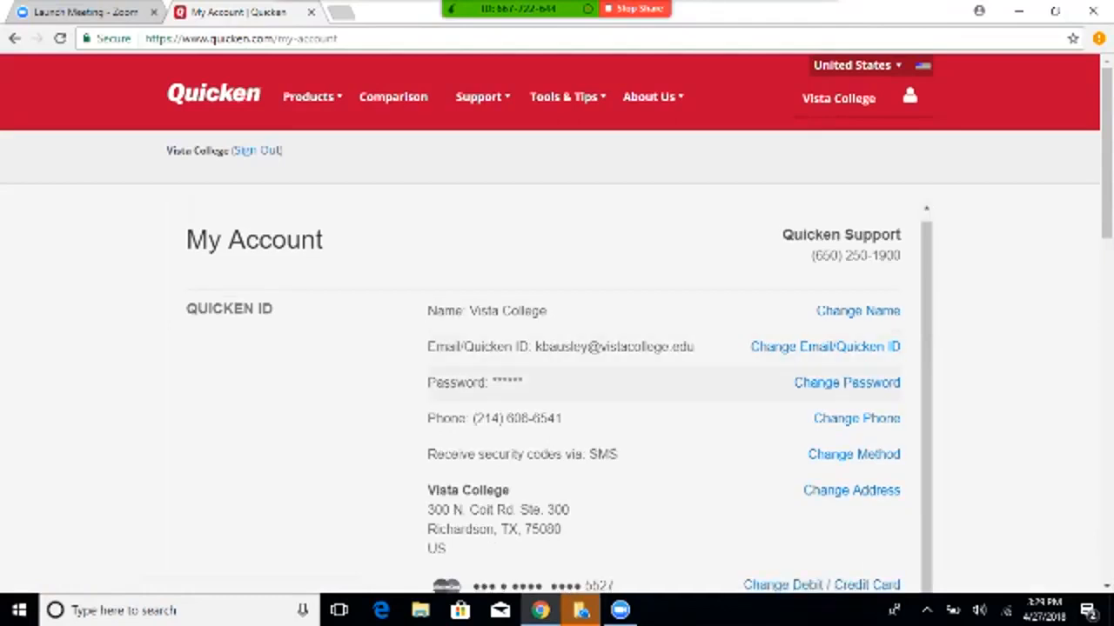
pyautogui.scroll(-6, 557, 348)
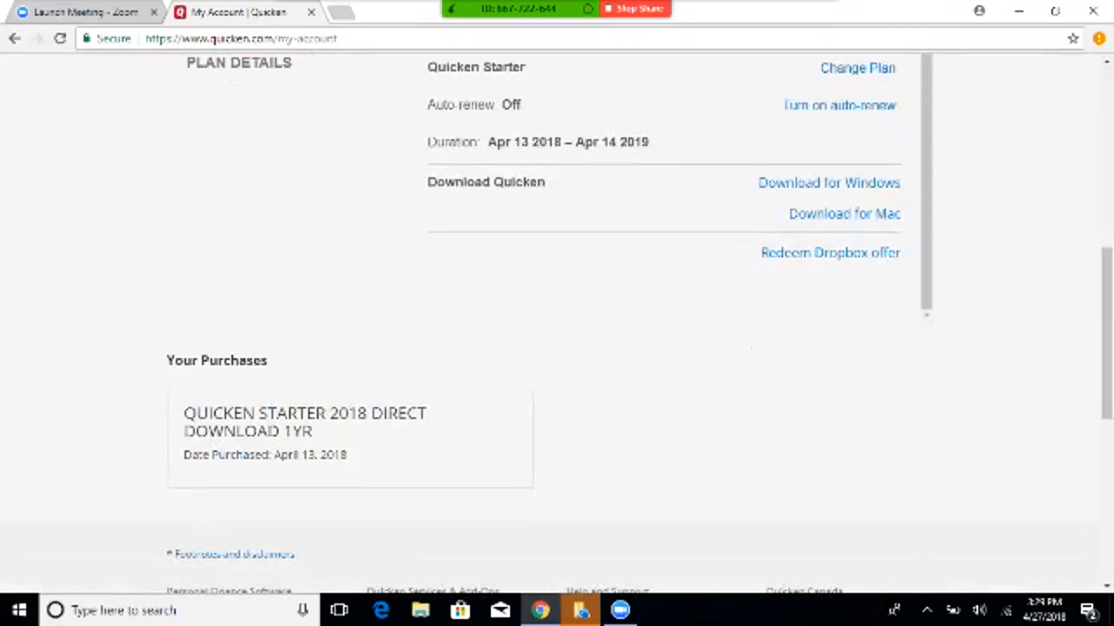
pyautogui.scroll(-2, 557, 322)
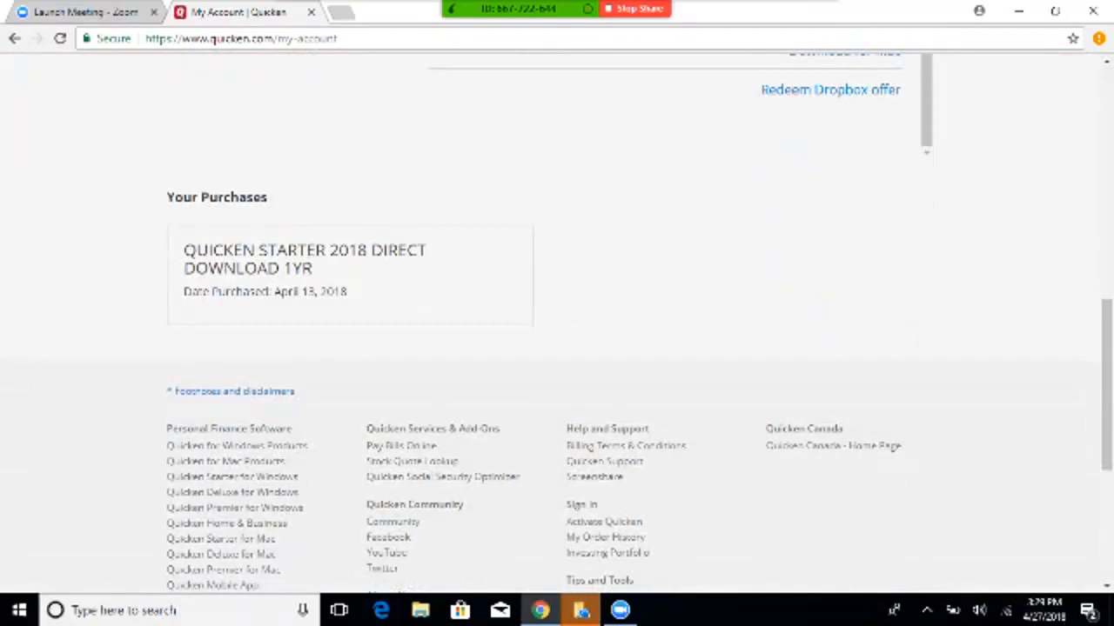
pyautogui.scroll(1, 557, 322)
pyautogui.scroll(-2, 557, 322)
pyautogui.scroll(4, 557, 322)
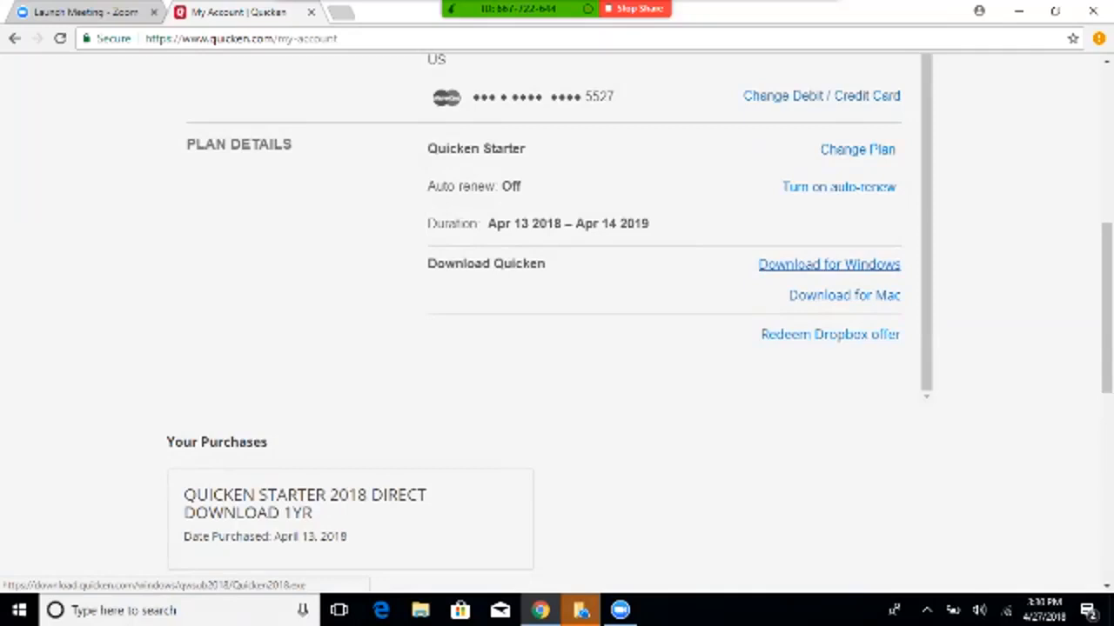
# Download Quicken2018.exe for Windows and open the installer
pyautogui.click(828, 265)
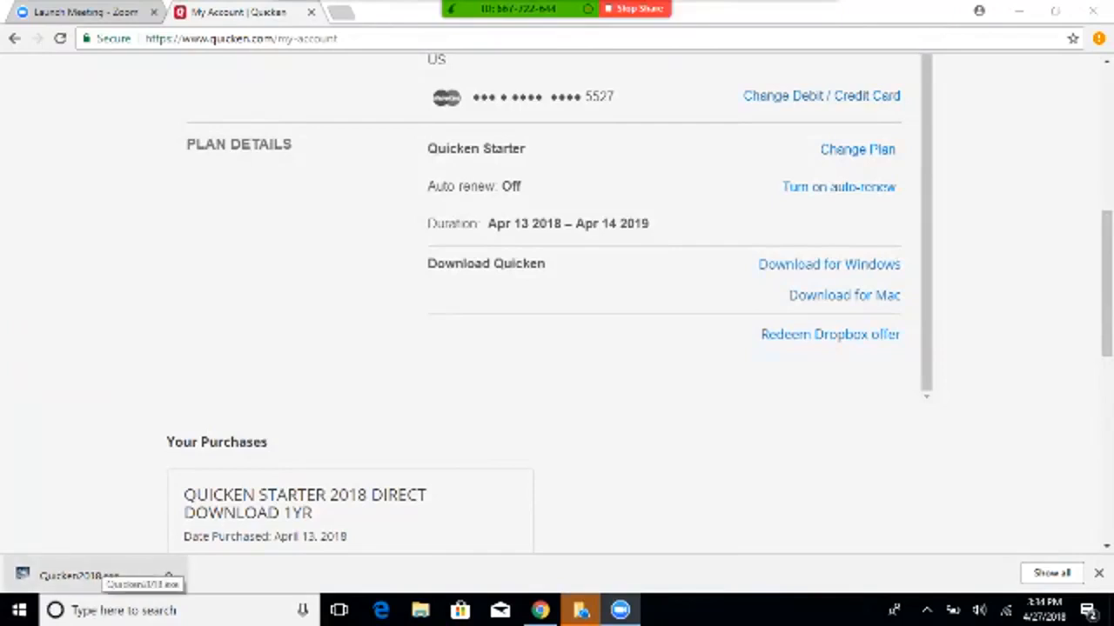
pyautogui.click(100, 575)
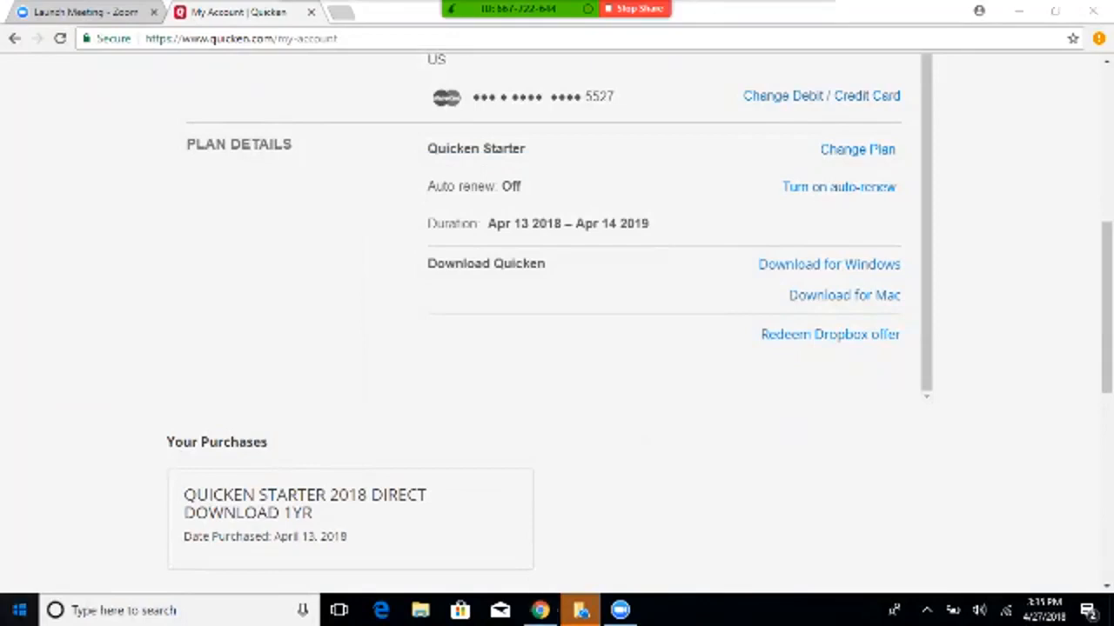
# Browse the Windows Start menu app list, then close it
pyautogui.click(20, 609)
pyautogui.scroll(-15, 139, 366)
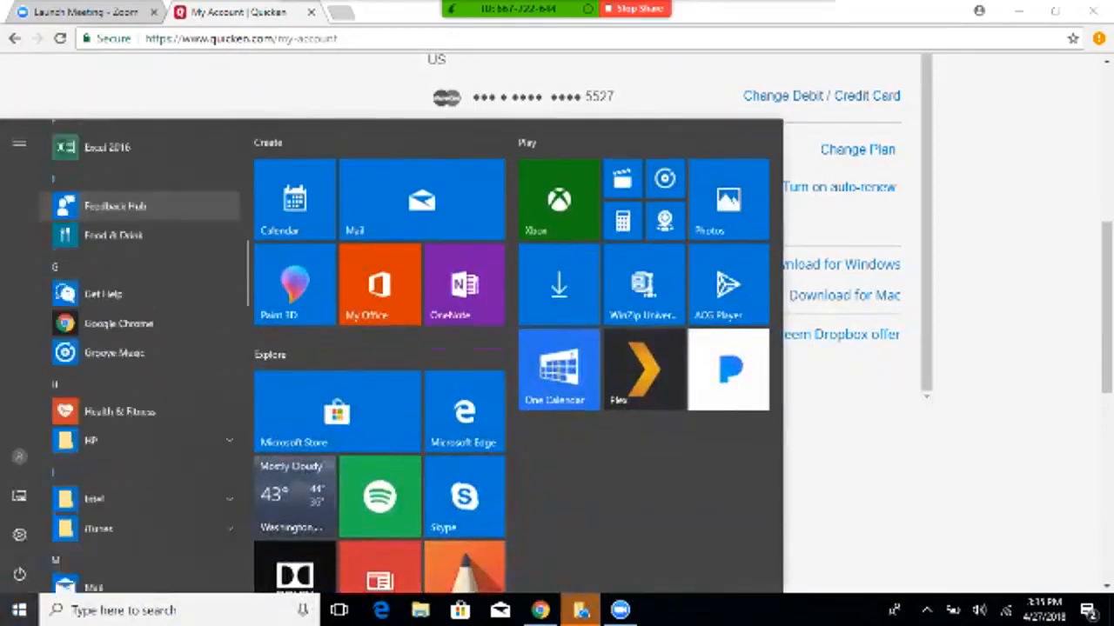
pyautogui.scroll(-10, 139, 365)
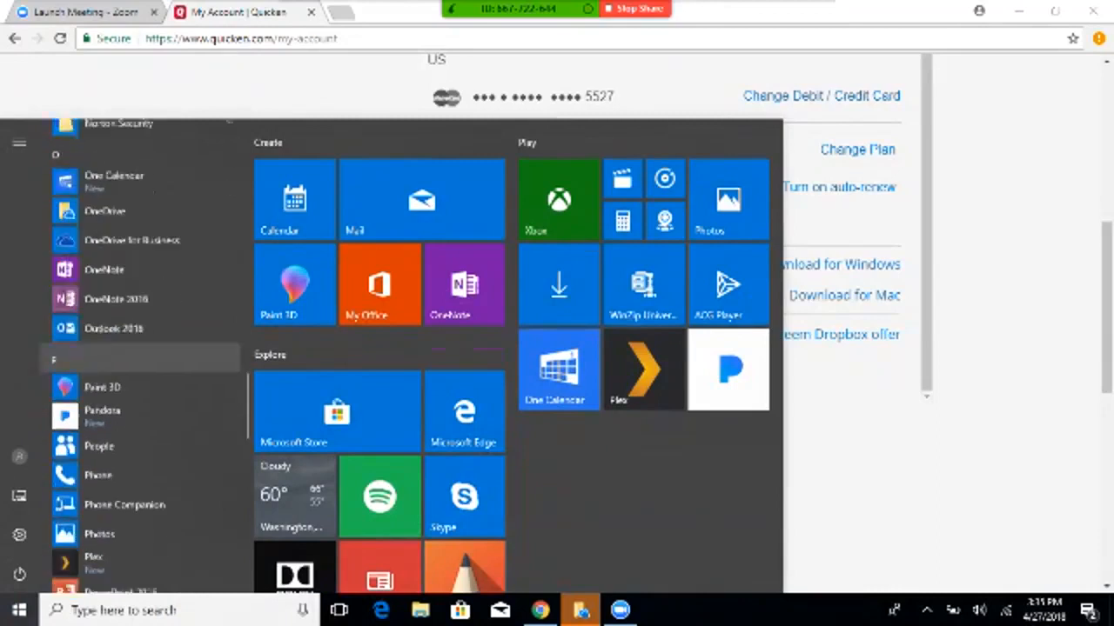
pyautogui.scroll(-5, 140, 453)
pyautogui.scroll(5, 140, 452)
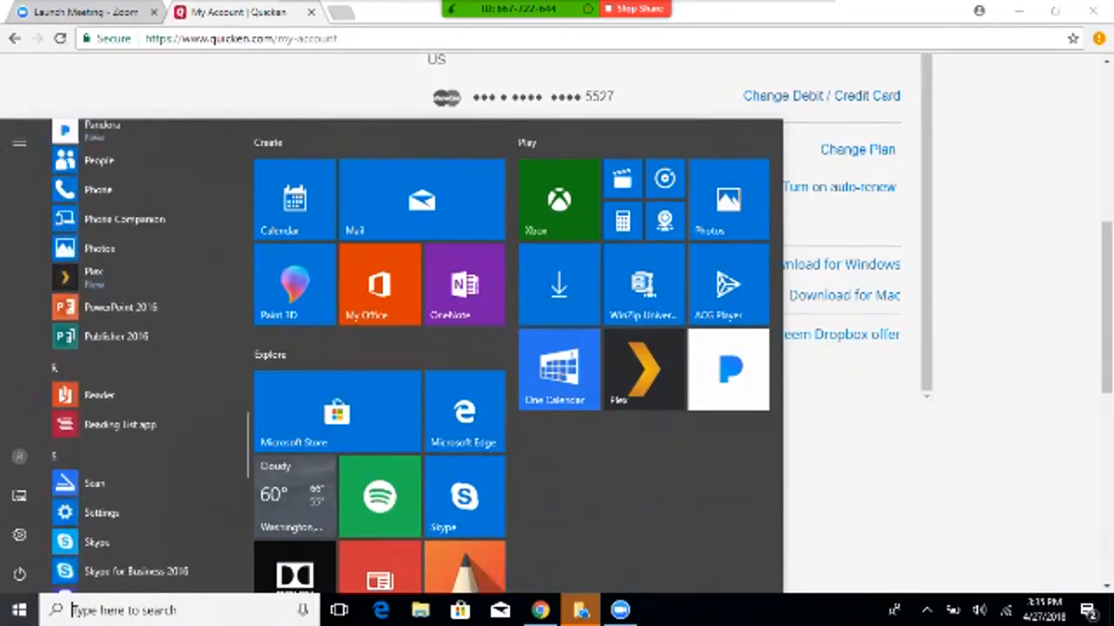
pyautogui.scroll(3, 140, 470)
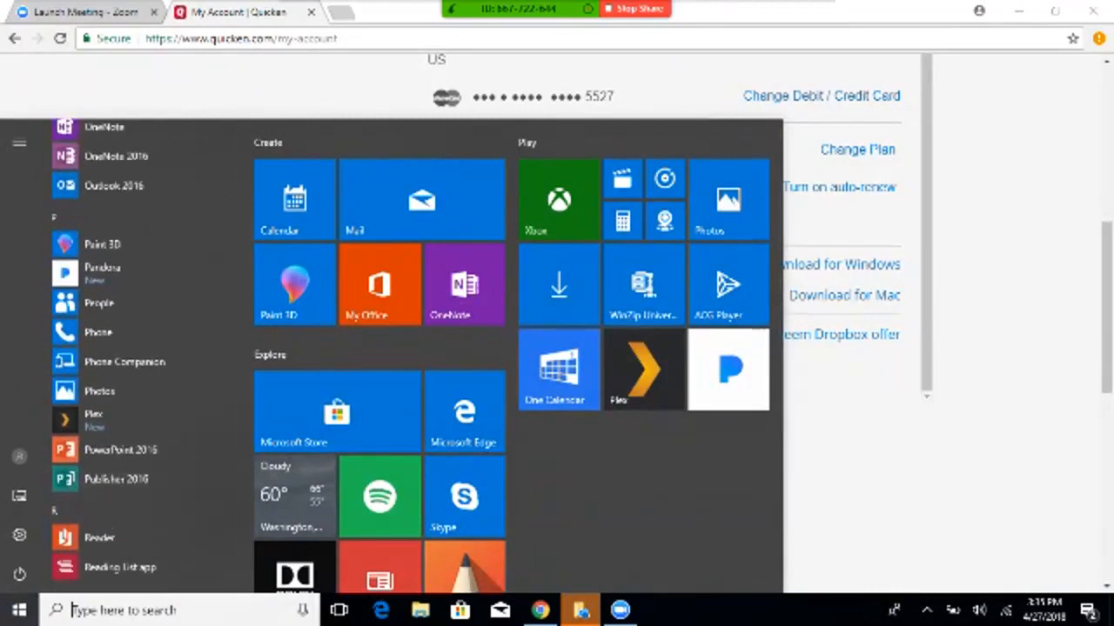
pyautogui.press('Escape')
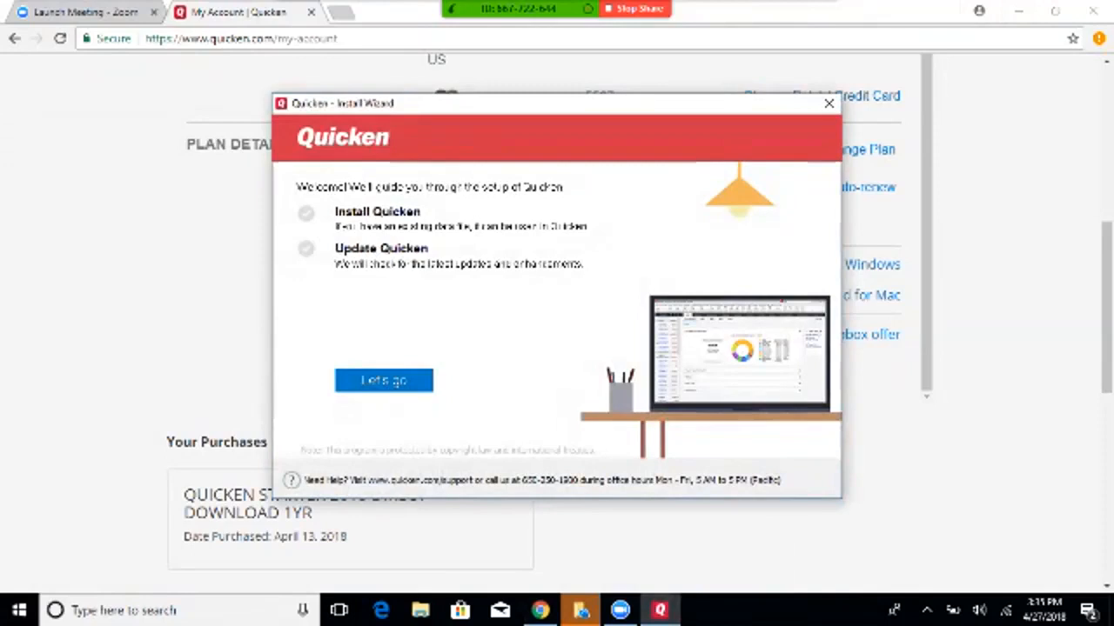
# Continue past the Install Wizard welcome page to the Ready to install page
pyautogui.press('Return')
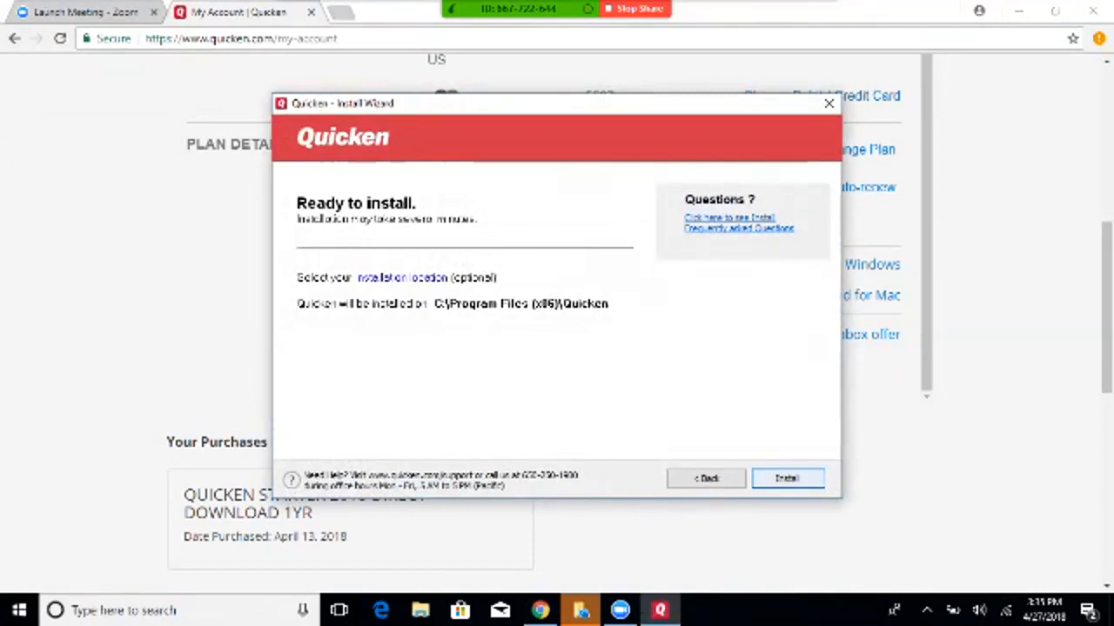
# Install Quicken into C:\Program Files (x86)\Quicken and wait for the Congratulations page
pyautogui.click(786, 478)
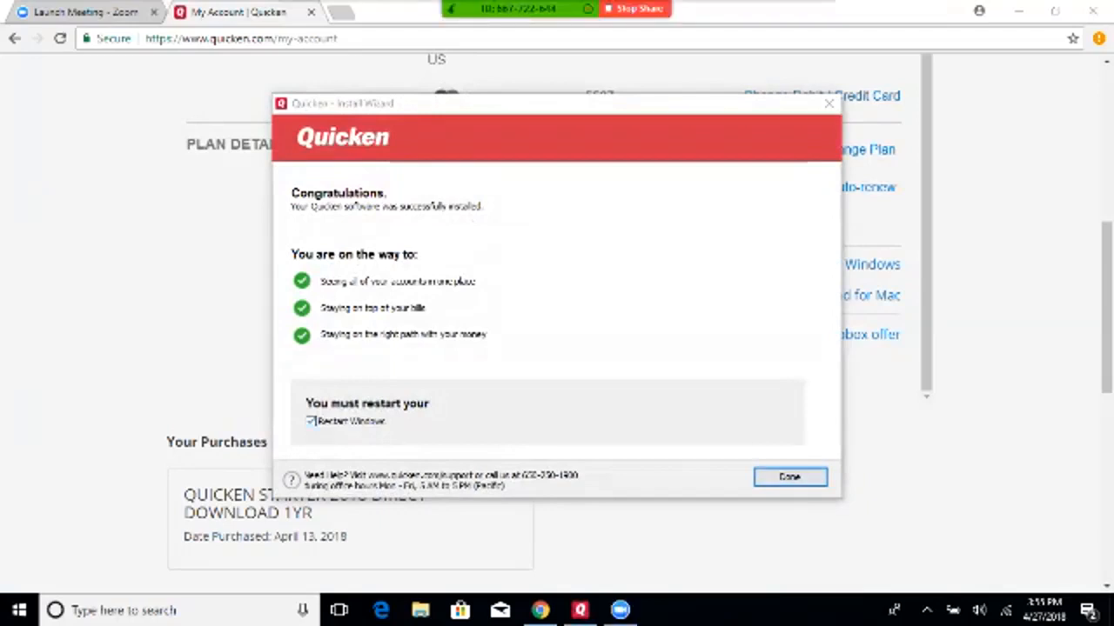
# Untick Restart Windows and close the finished Install Wizard
pyautogui.click(311, 421)
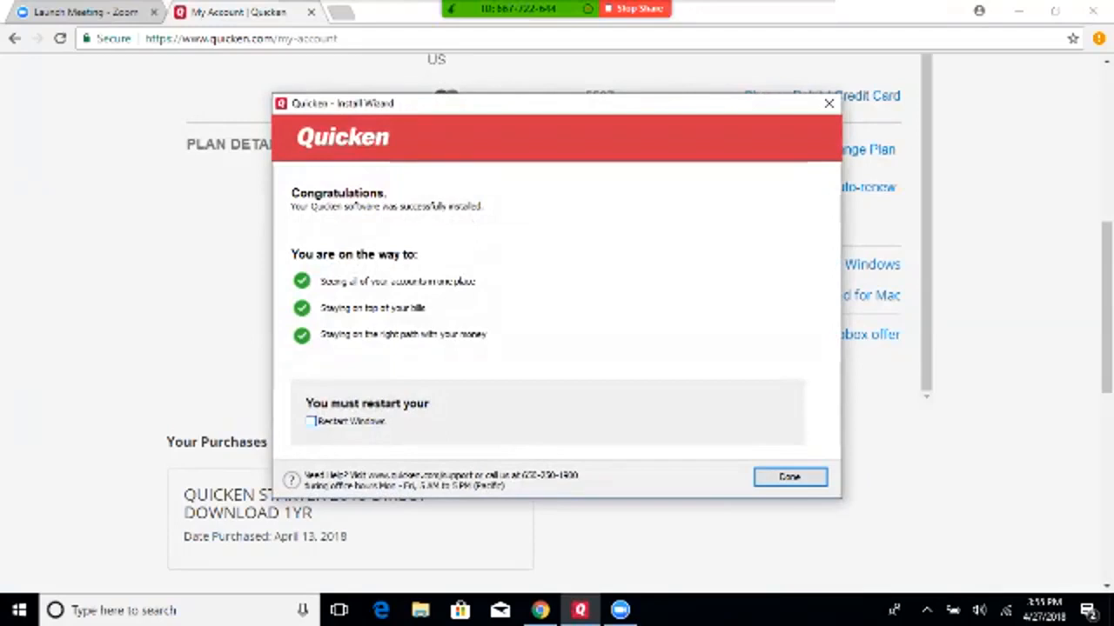
pyautogui.click(790, 477)
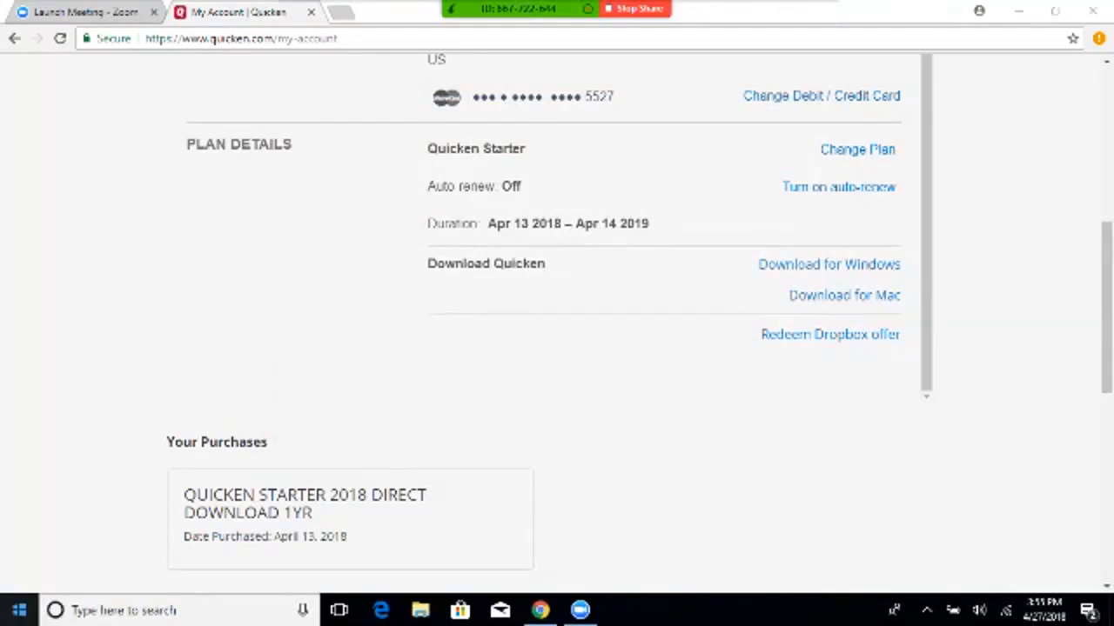
# Launch the Quicken app from the Quicken folder in the Start menu
pyautogui.click(19, 609)
pyautogui.scroll(-15, 139, 365)
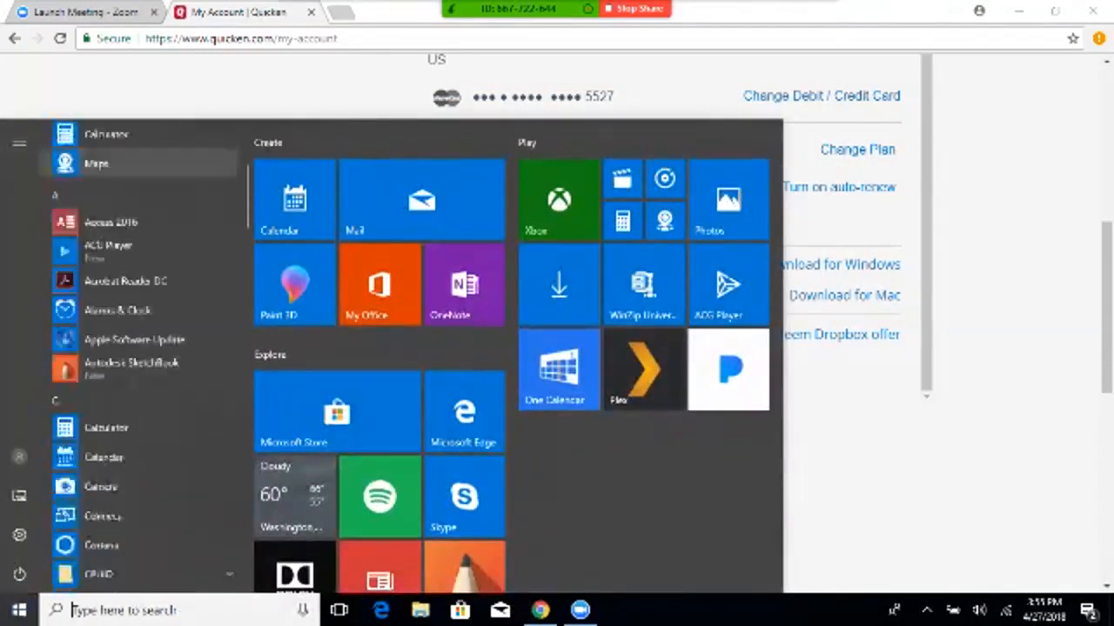
pyautogui.scroll(-10, 139, 329)
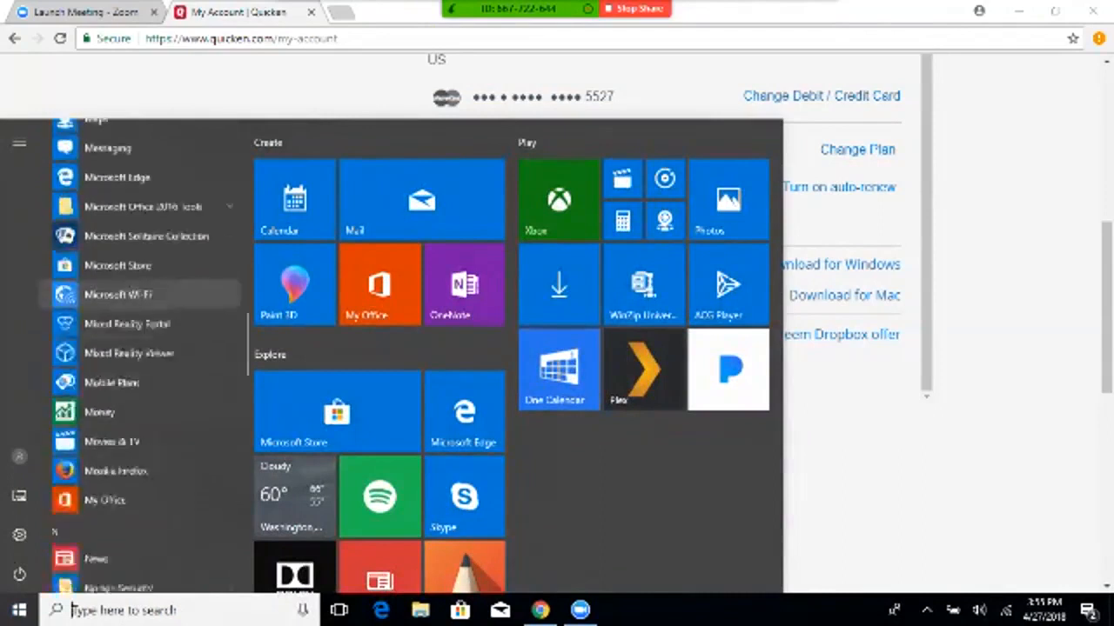
pyautogui.scroll(-3, 139, 365)
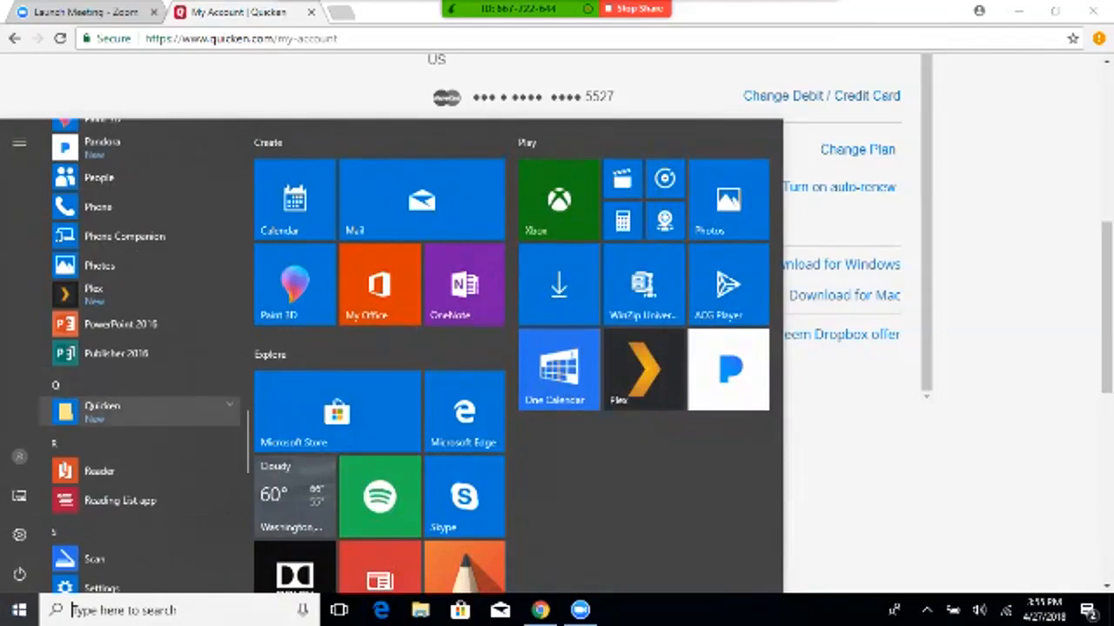
pyautogui.click(139, 412)
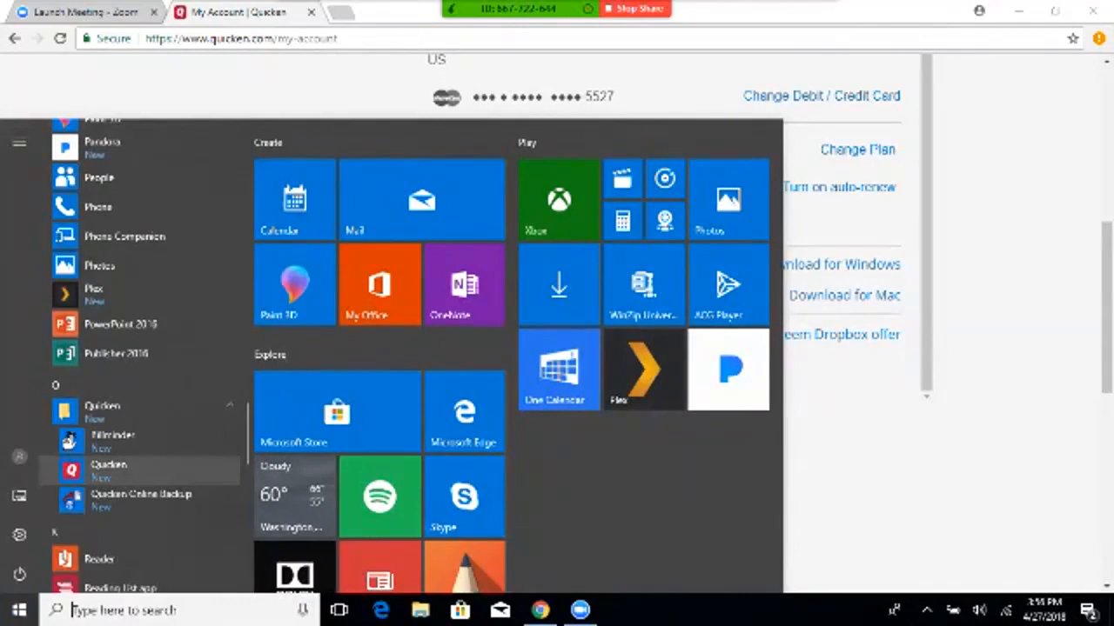
pyautogui.click(109, 470)
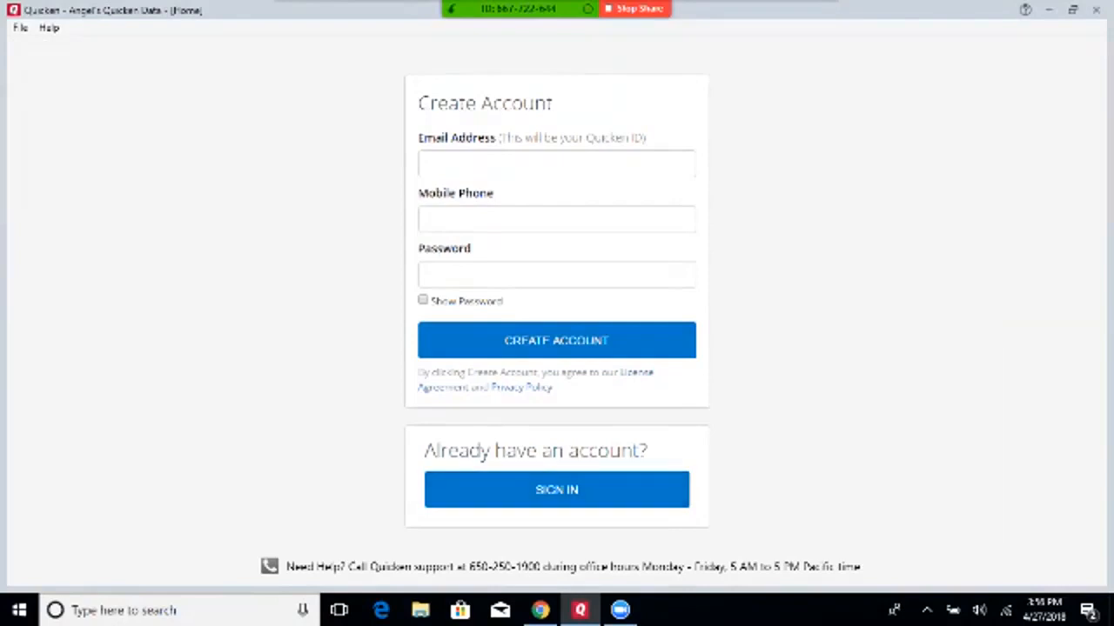
# Sign in with the existing Quicken ID and password, then enter the texted six-digit verification code
pyautogui.click(557, 490)
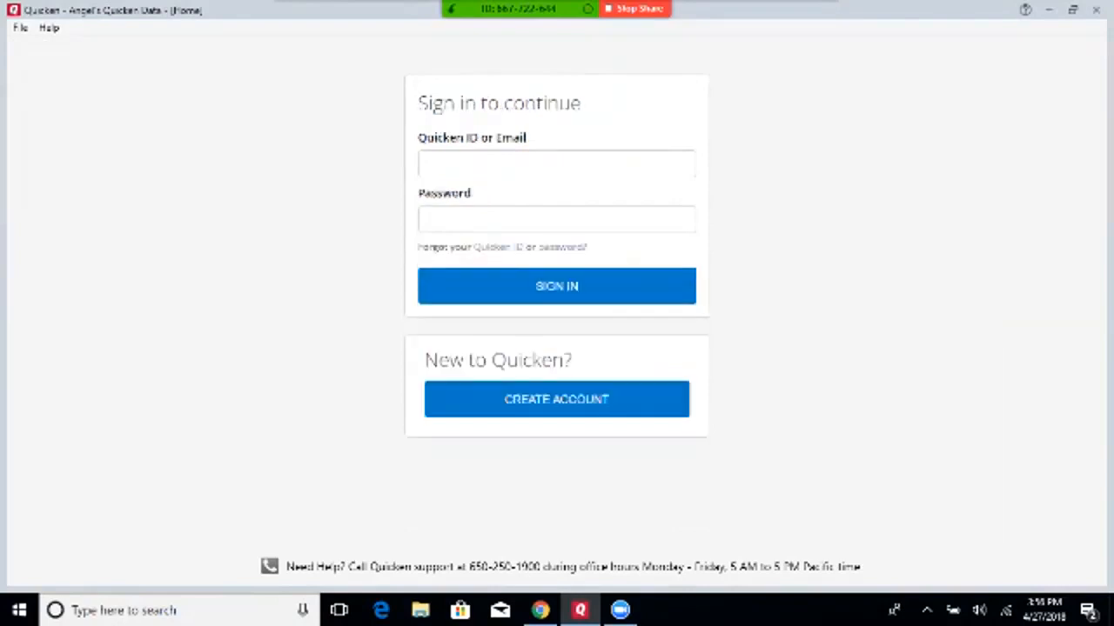
pyautogui.click(557, 163)
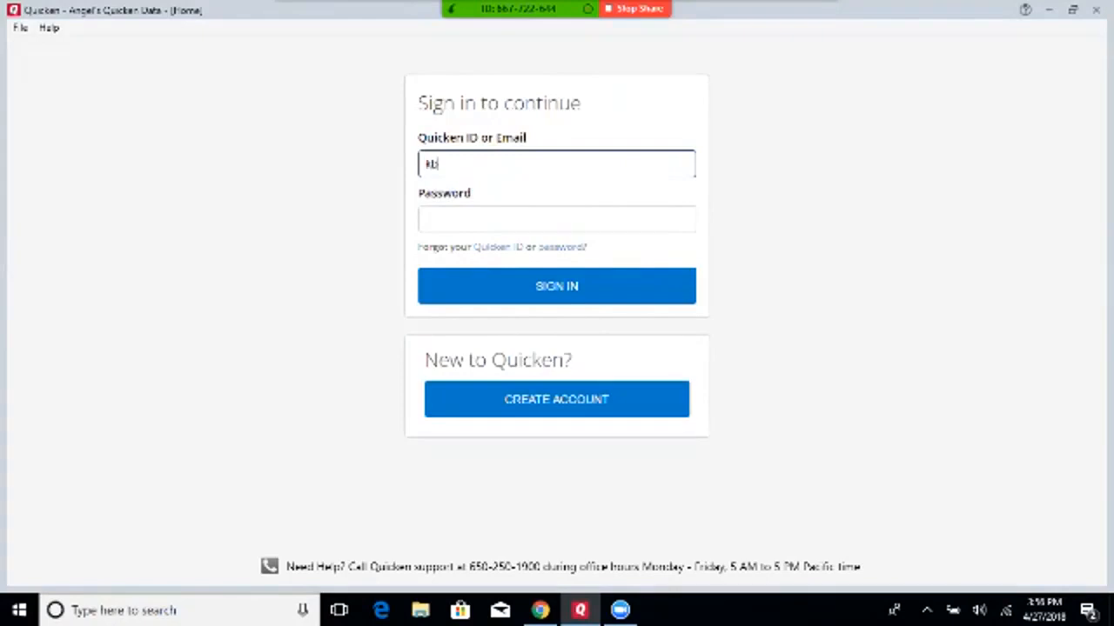
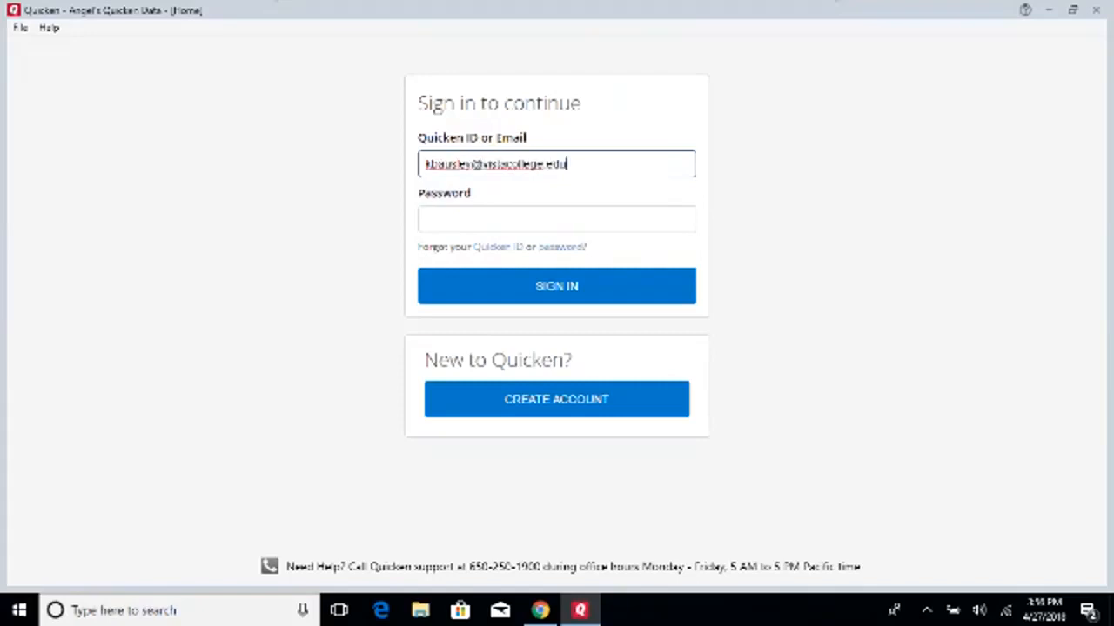
pyautogui.press('Tab')
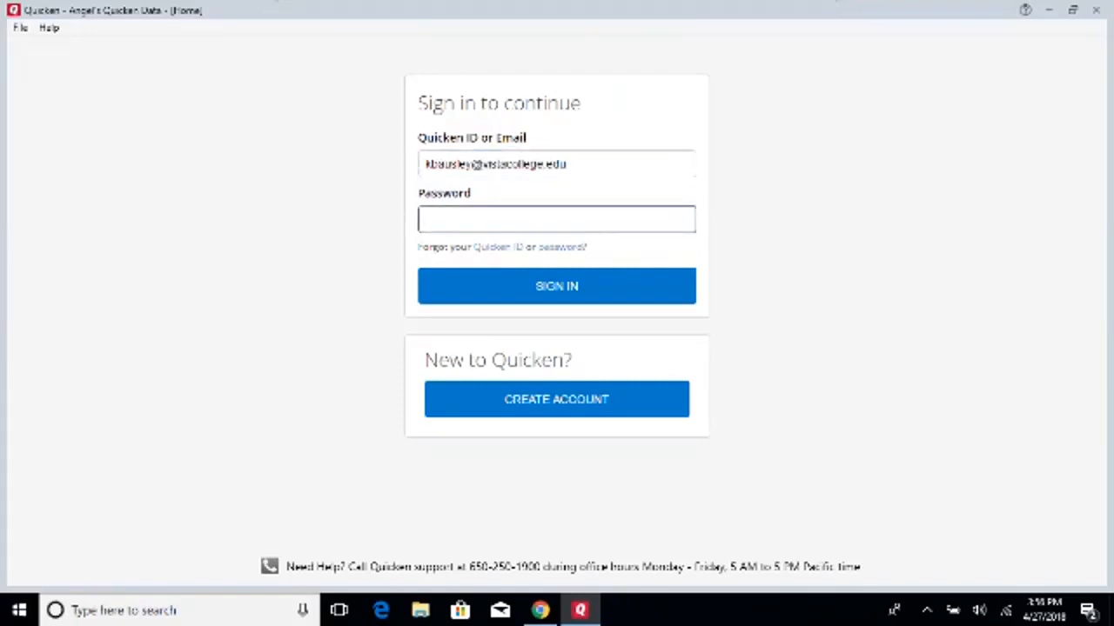
pyautogui.write('•••••••••')
pyautogui.press('Return')
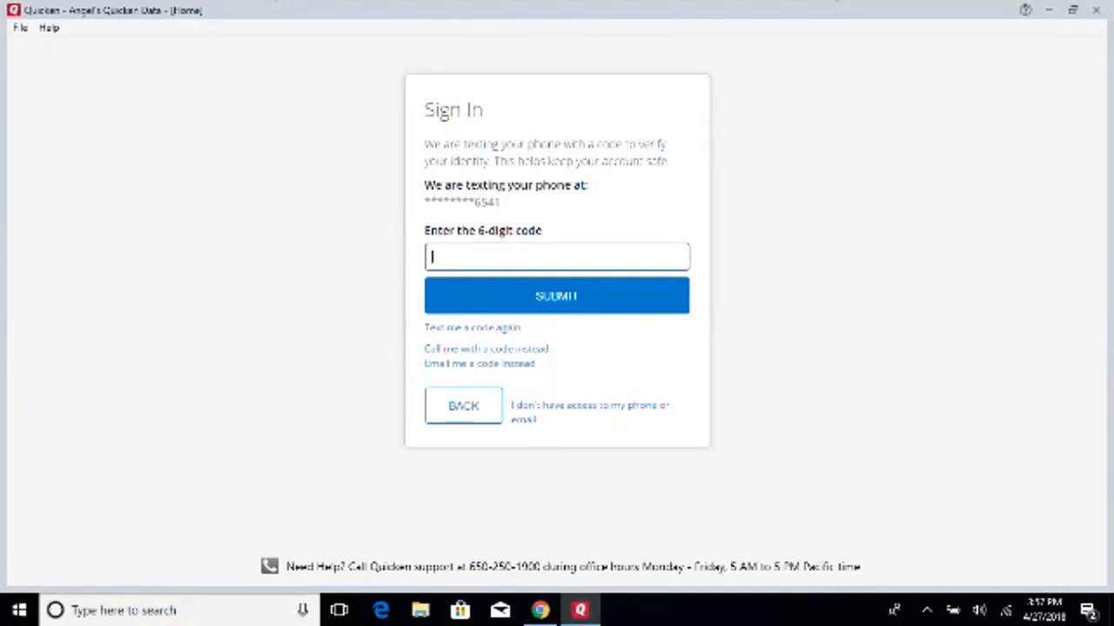
pyautogui.press('Return')
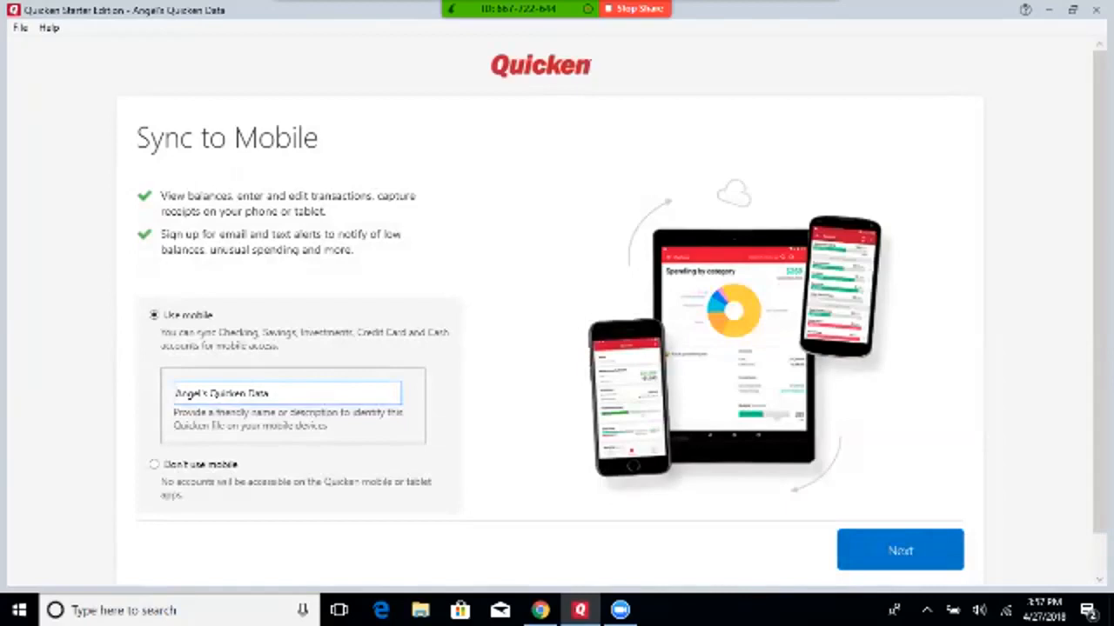
# Select Don't use mobile on the Sync to Mobile page and continue setup
pyautogui.click(155, 464)
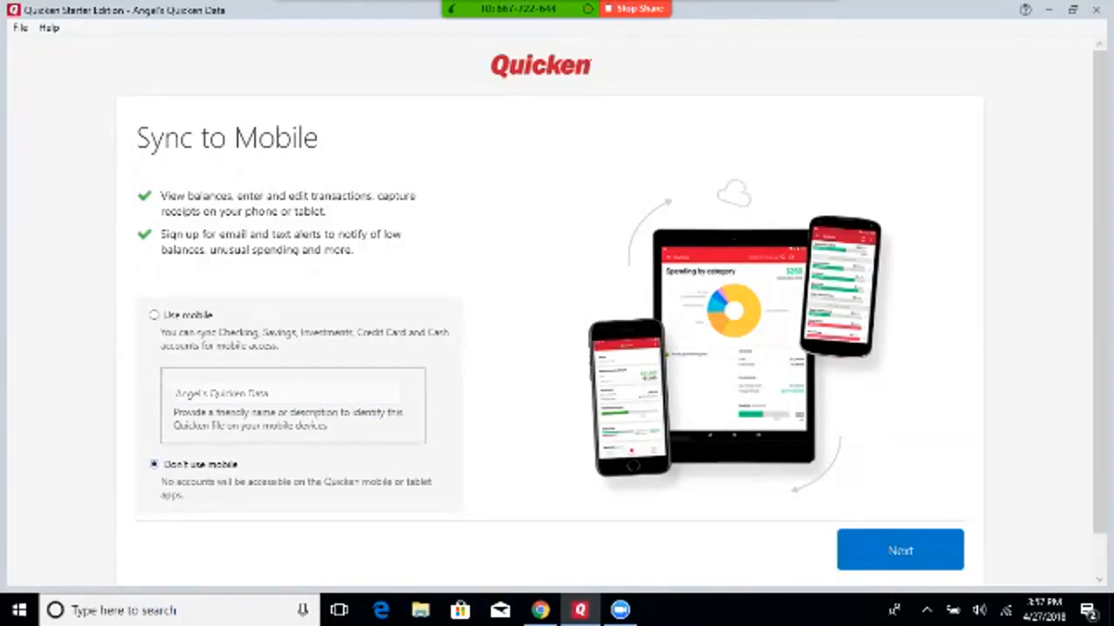
pyautogui.click(901, 551)
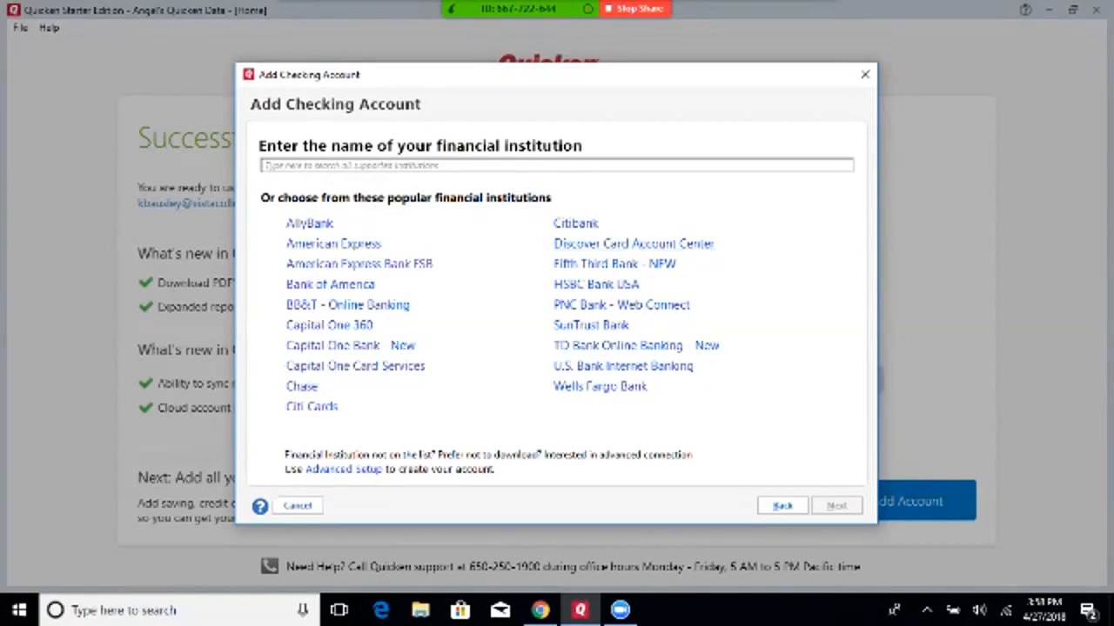
# Pick Wells Fargo Bank with Express Web Connect, then cancel the checking account setup and confirm Yes
pyautogui.click(600, 386)
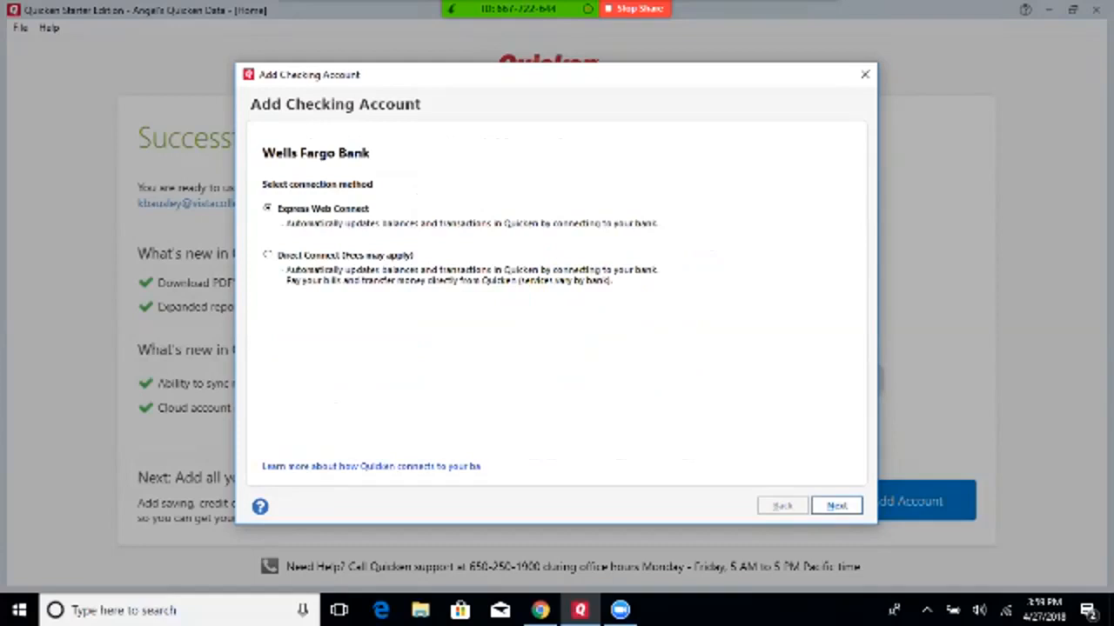
pyautogui.press('Return')
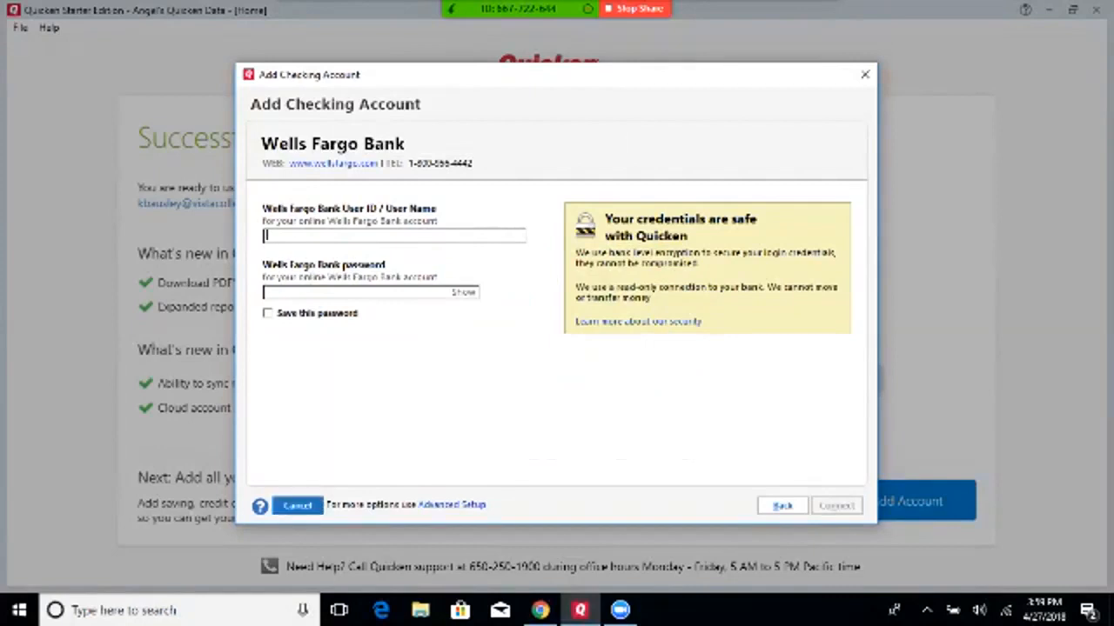
pyautogui.click(297, 505)
pyautogui.press('Return')
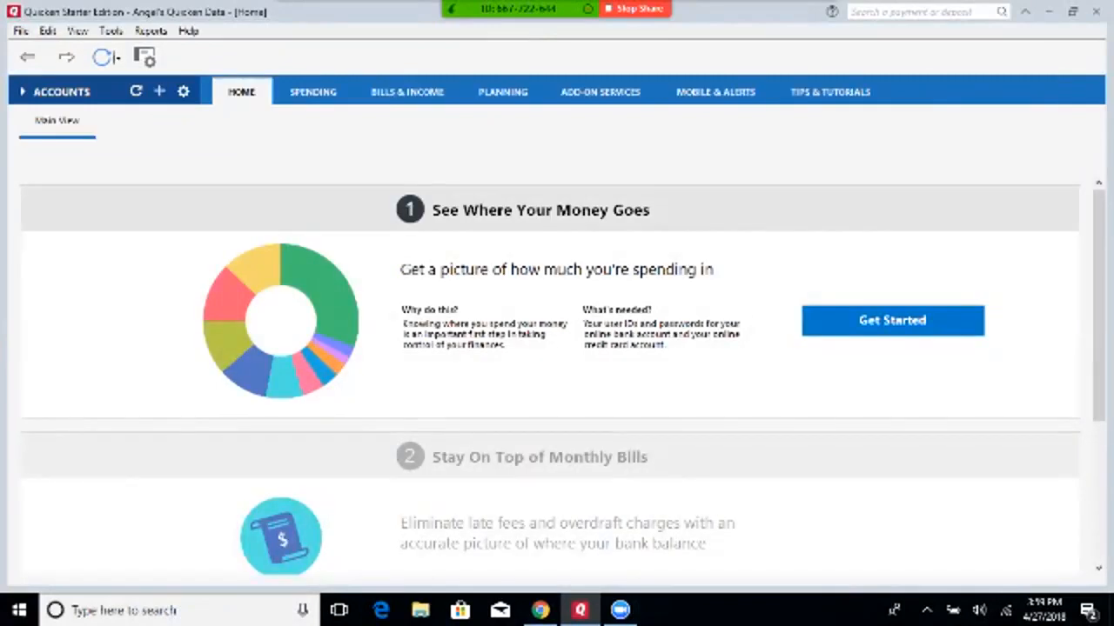
pyautogui.press('alt')
pyautogui.press('Right')
pyautogui.press('Escape')
pyautogui.click(313, 92)
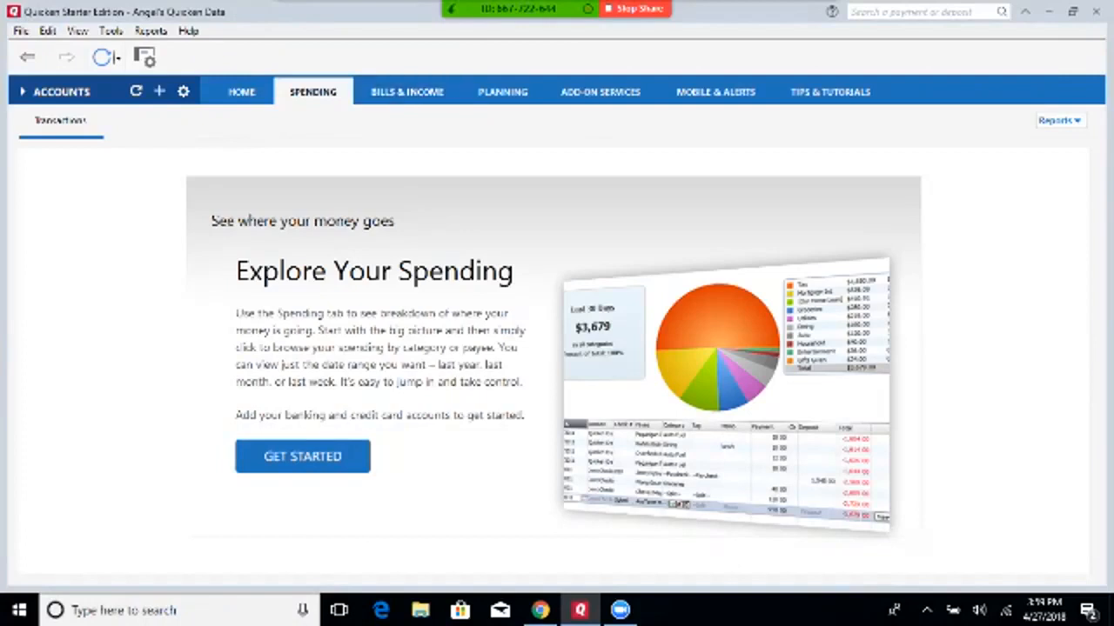
pyautogui.click(406, 91)
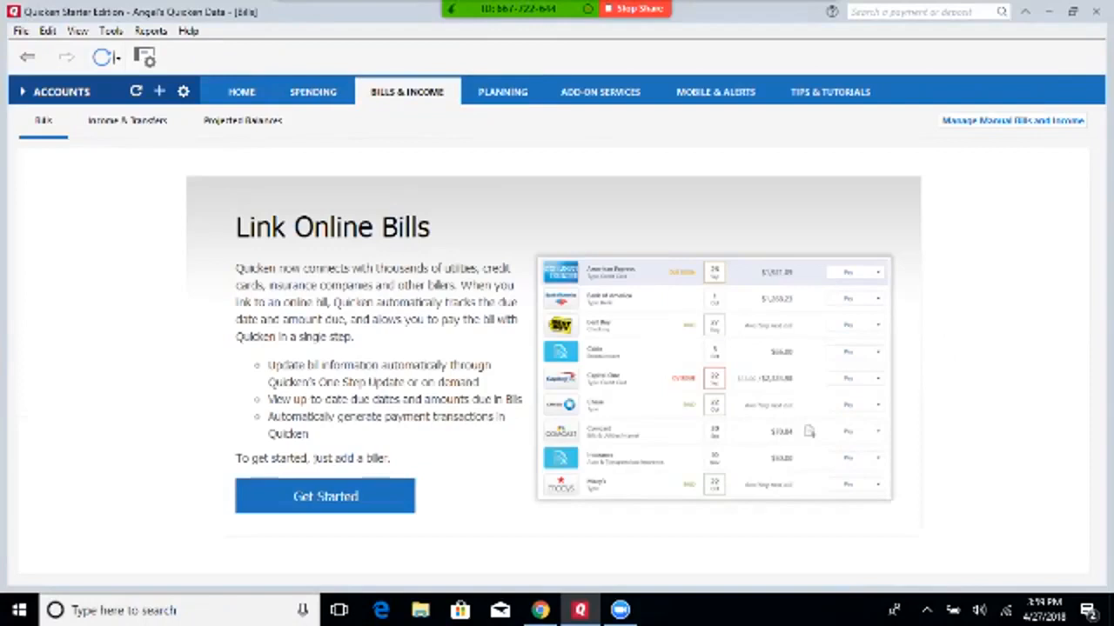
pyautogui.click(502, 91)
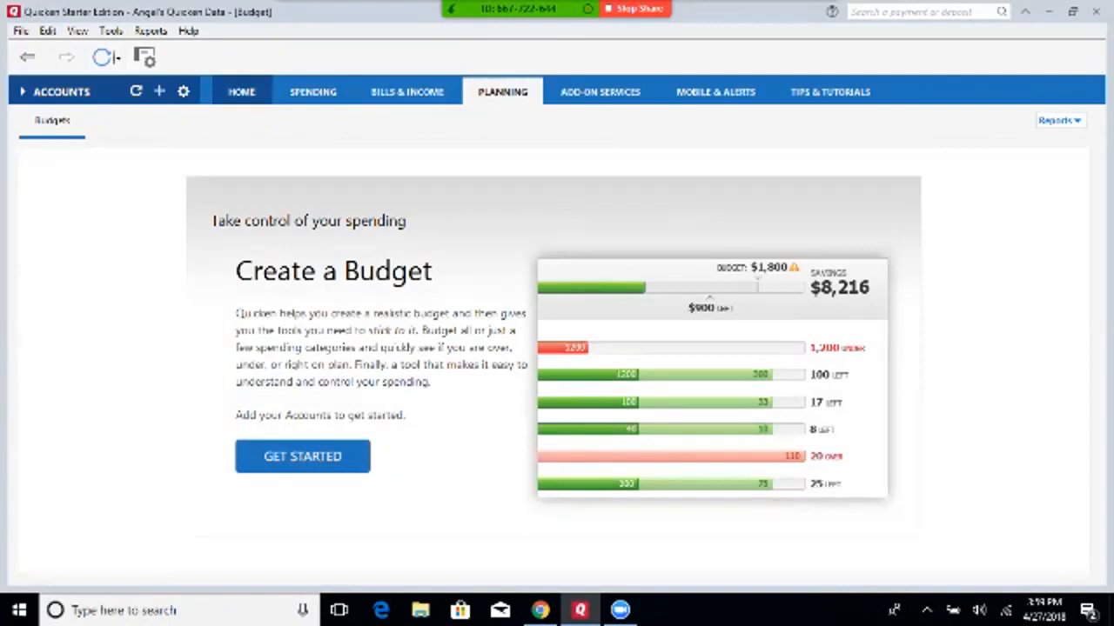
pyautogui.click(241, 92)
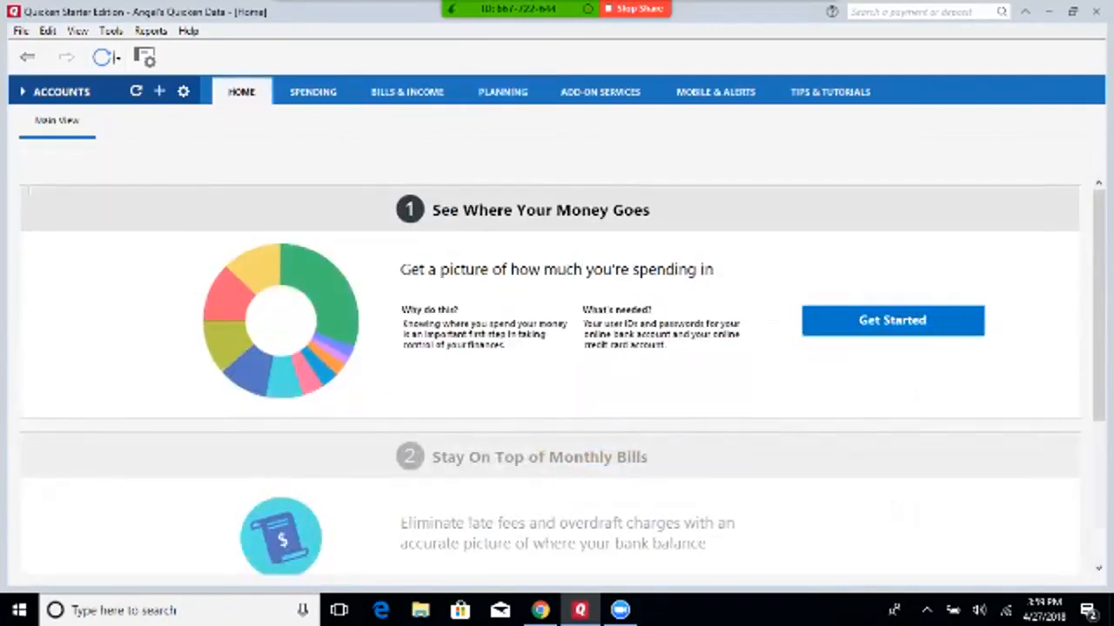